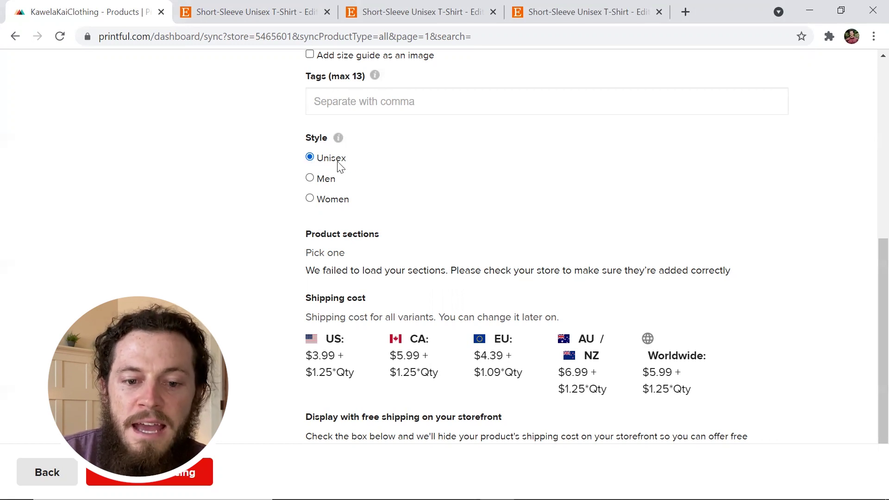
Step: Compare Etsy listing variations with the Printful form, ending on the S–2X US letter draft
click(257, 11)
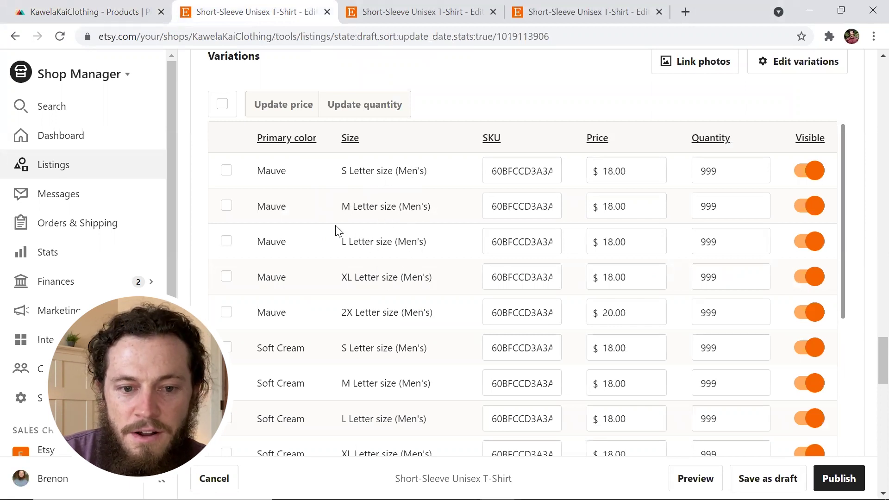
click(111, 11)
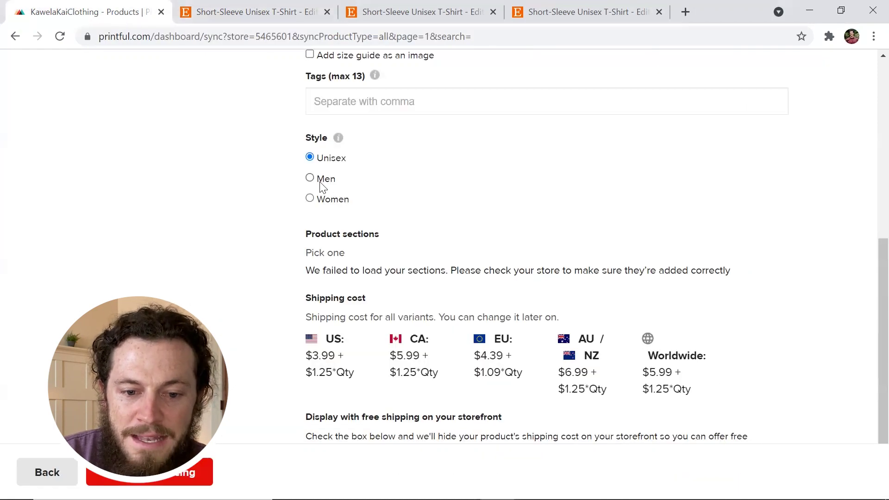
click(393, 13)
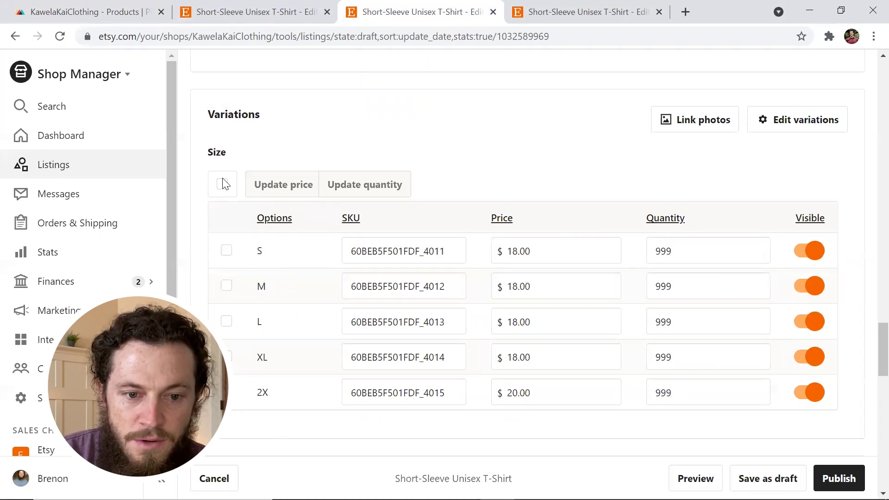
click(113, 7)
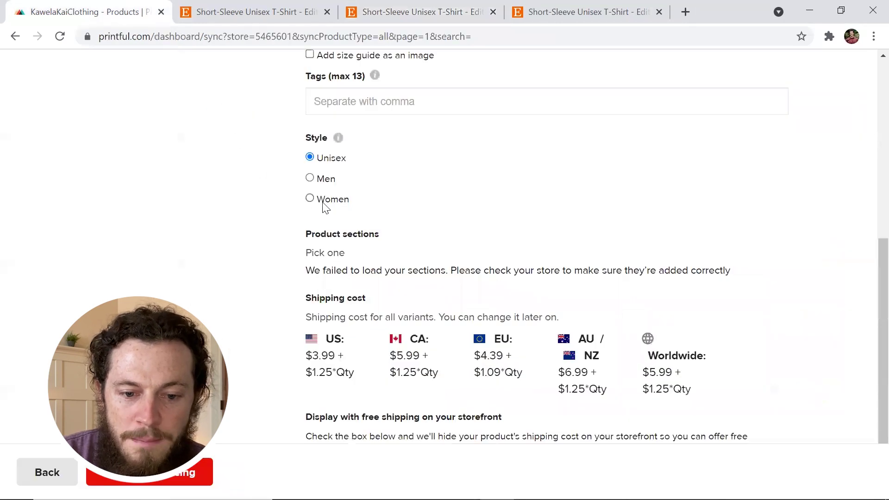
click(582, 11)
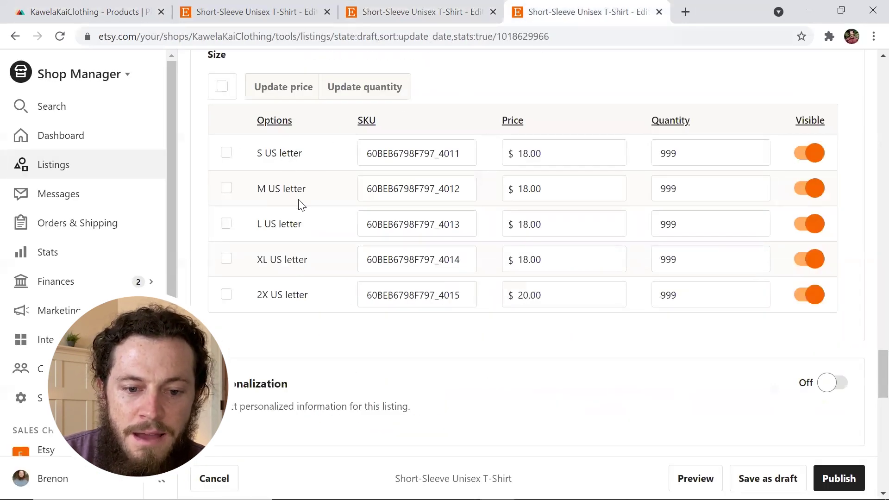
Step: Set the Printful product's Style to Men, checking the Etsy size variations for comparison
click(96, 10)
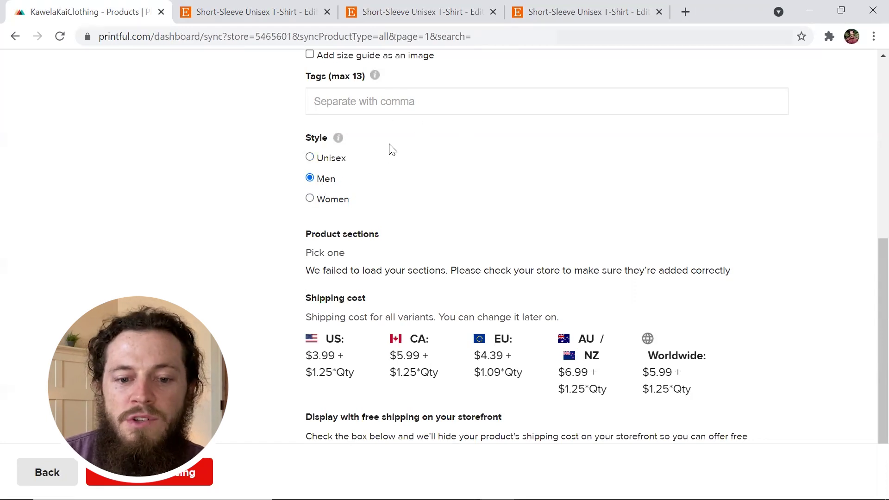
click(440, 12)
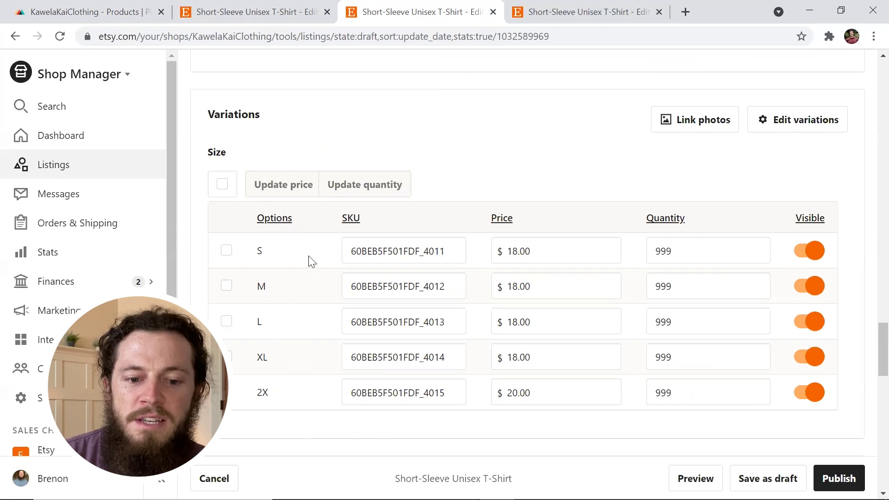
key(ctrl+1)
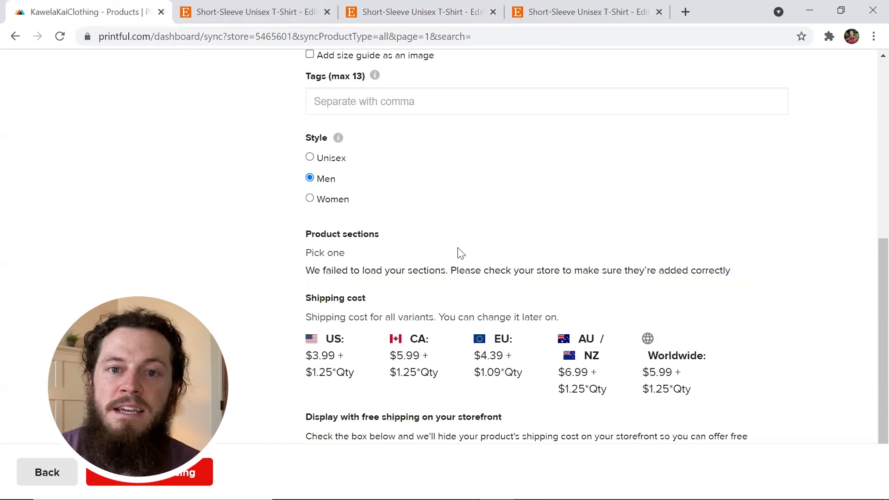
Step: Close the Printful product builder, discarding the unsaved changes
scroll(706, 217, up, 8)
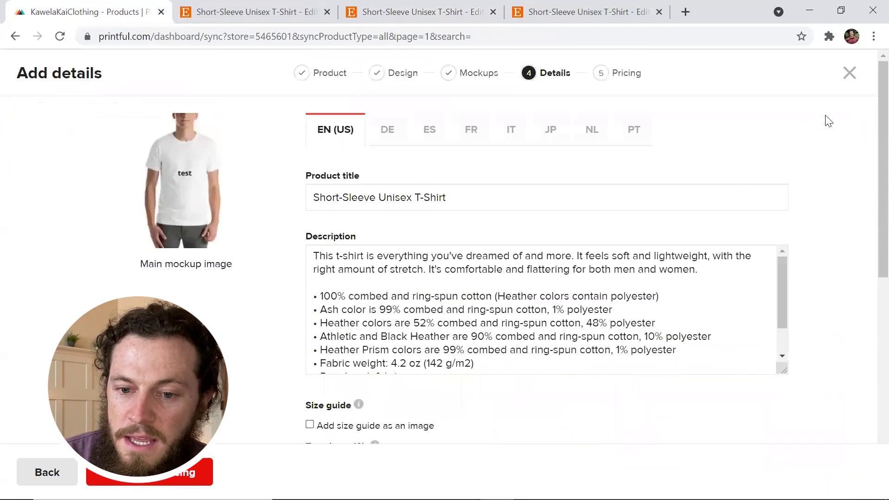
click(849, 75)
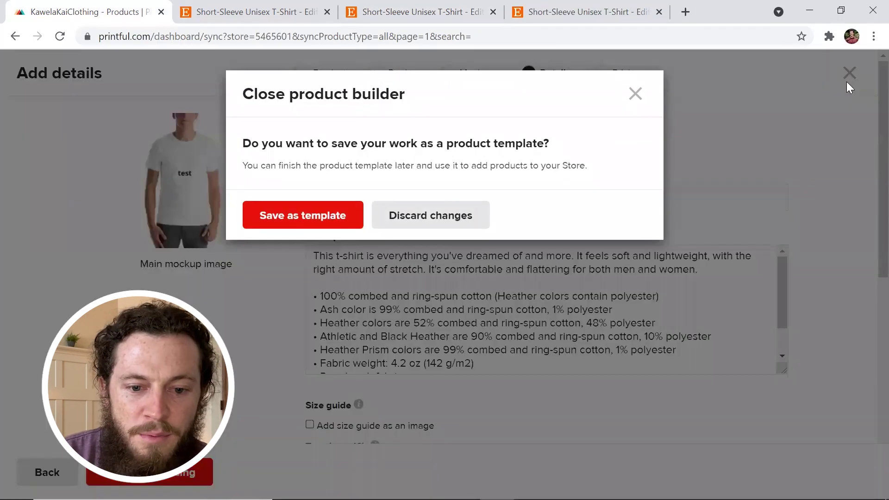
click(440, 224)
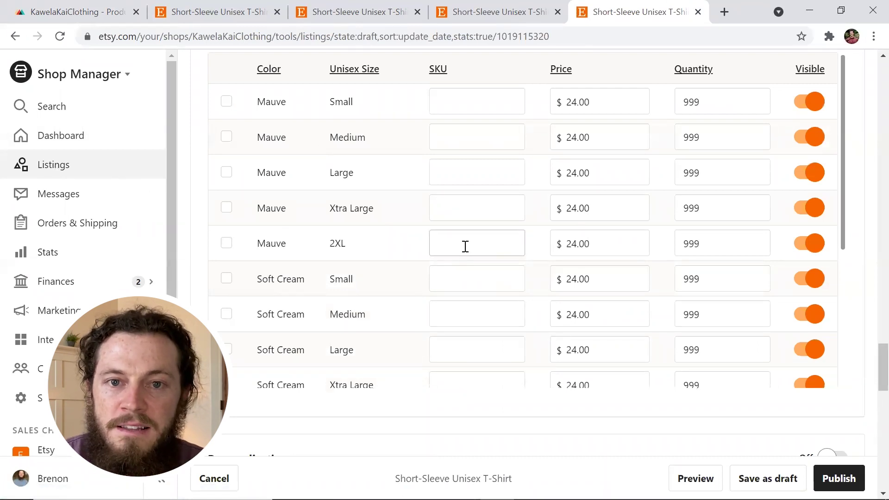
Step: In Edit variations, delete both the Color and Unisex Size variations
scroll(635, 196, up, 2)
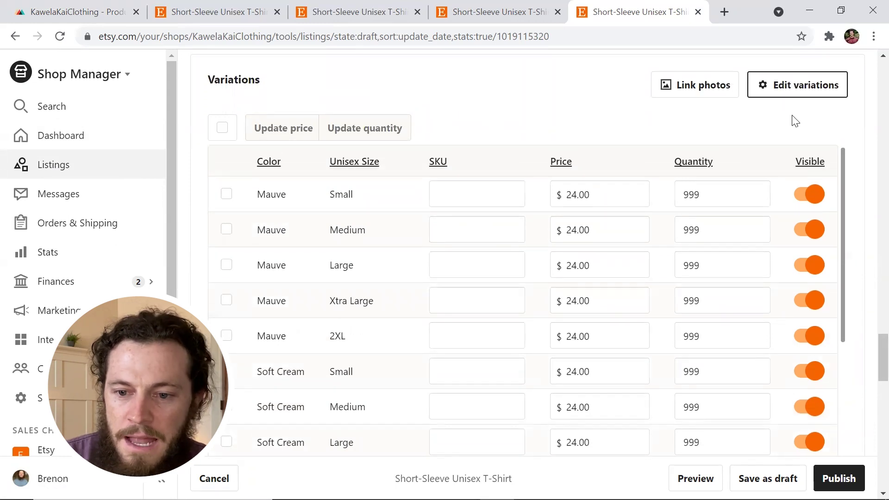
click(801, 91)
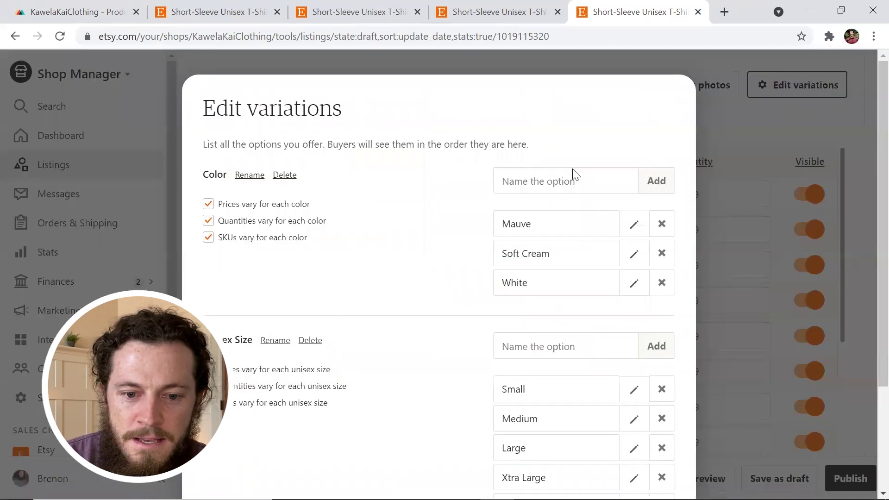
click(284, 178)
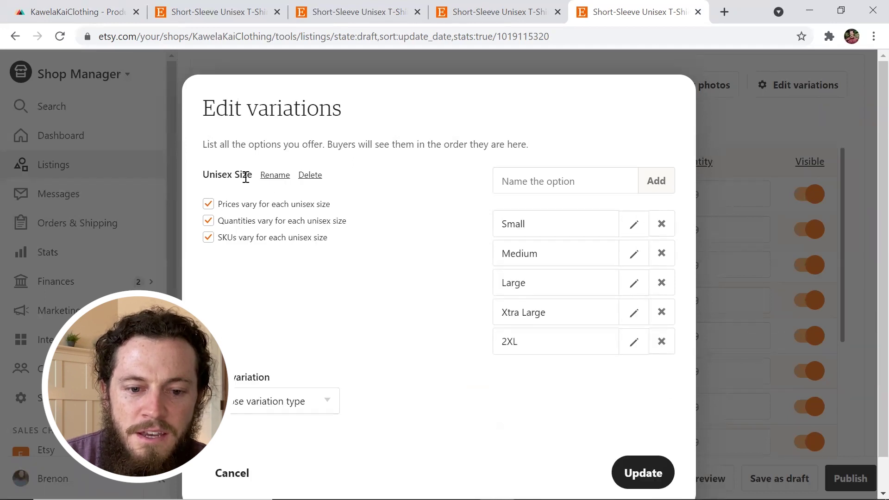
click(310, 175)
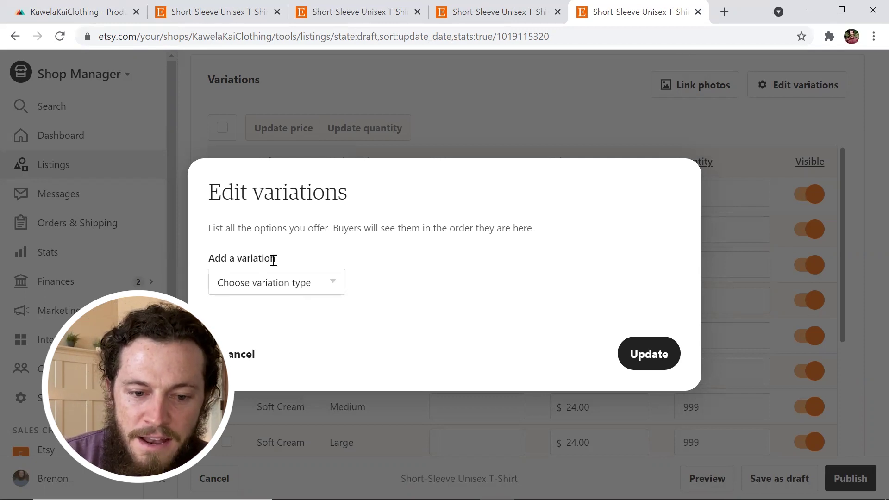
Step: Create a custom variation named 'Primary Color'
click(333, 283)
scroll(313, 181, down, 5)
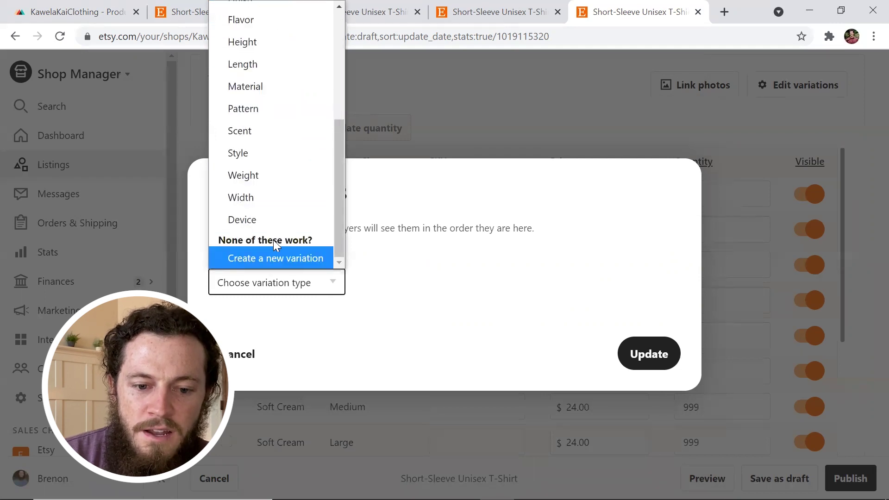
click(257, 258)
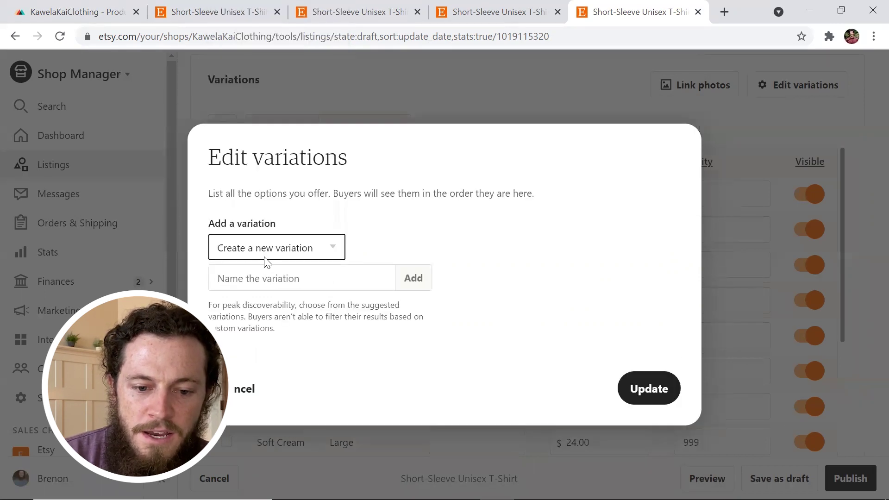
click(301, 273)
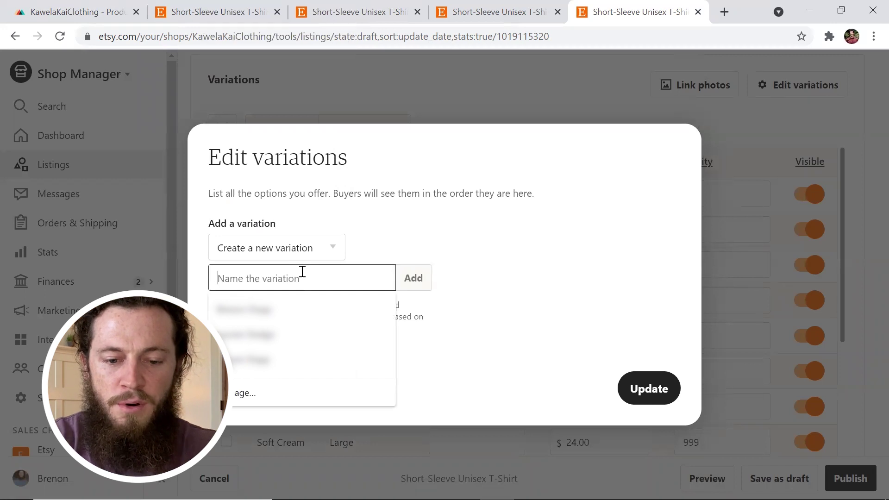
text(Primary Color)
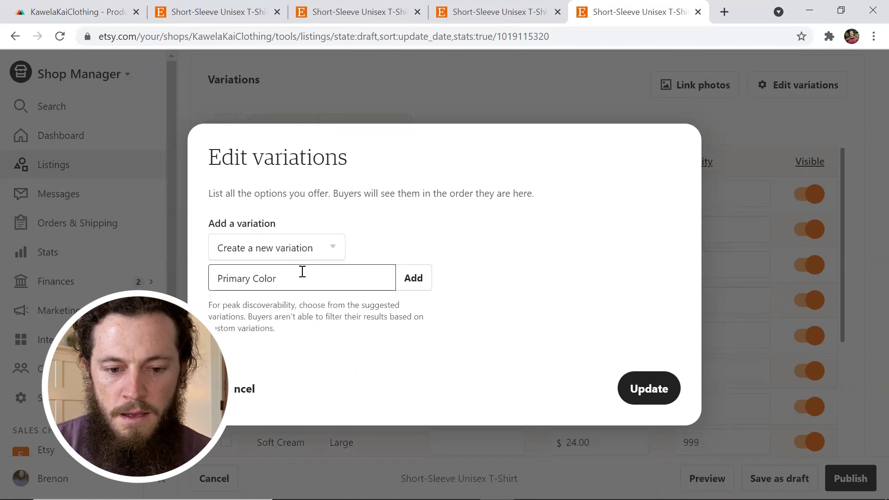
click(413, 279)
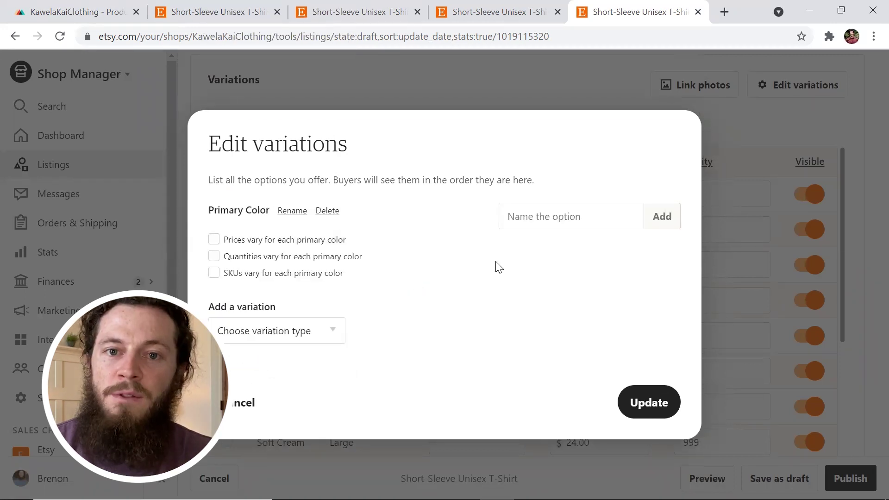
Step: Add White, Mauve and Soft Cream as Primary Color options
click(561, 214)
text(White)
key(Return)
text(Mauve)
key(Return)
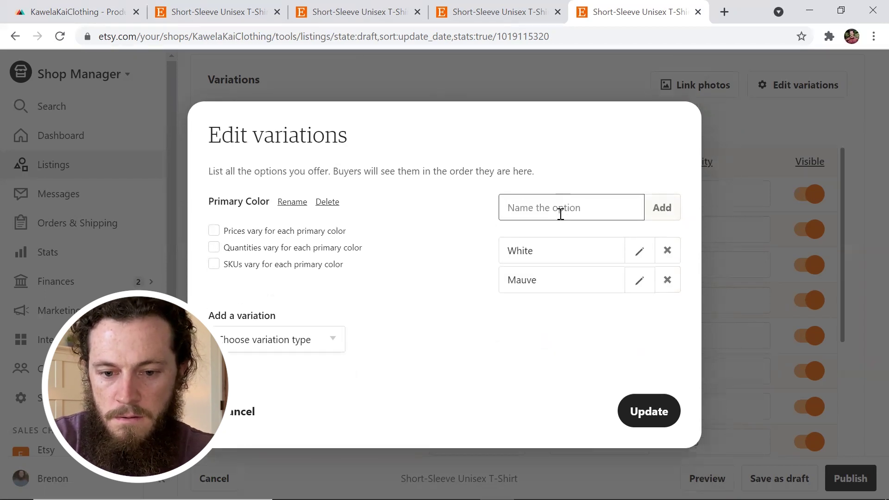
text(Soft Cream)
key(Return)
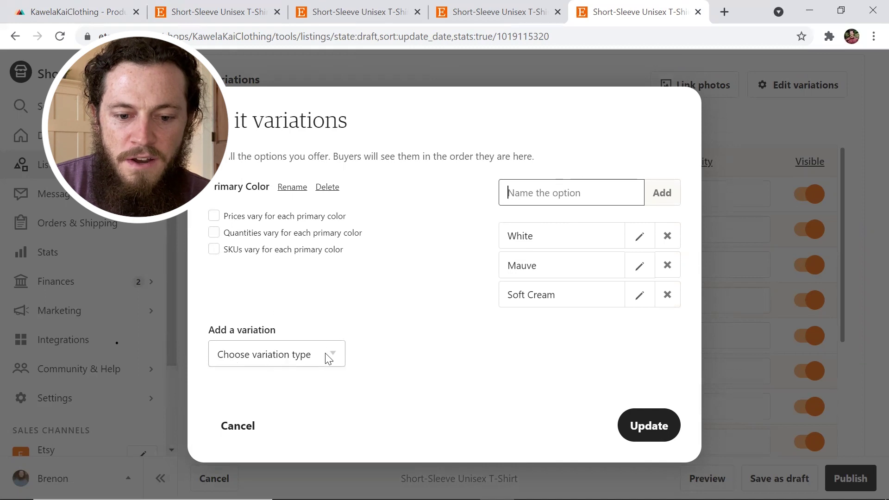
Step: Create a second custom variation named 'Unisex Sizes'
click(336, 359)
scroll(298, 282, down, 3)
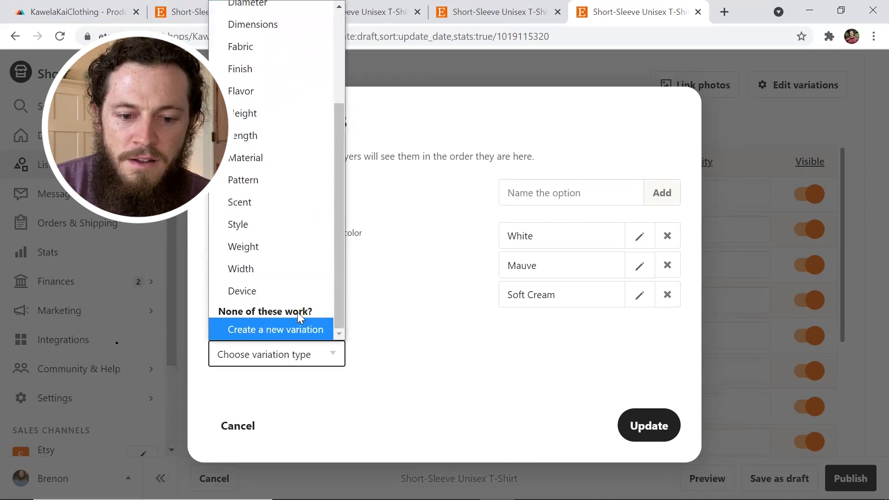
click(276, 328)
click(300, 370)
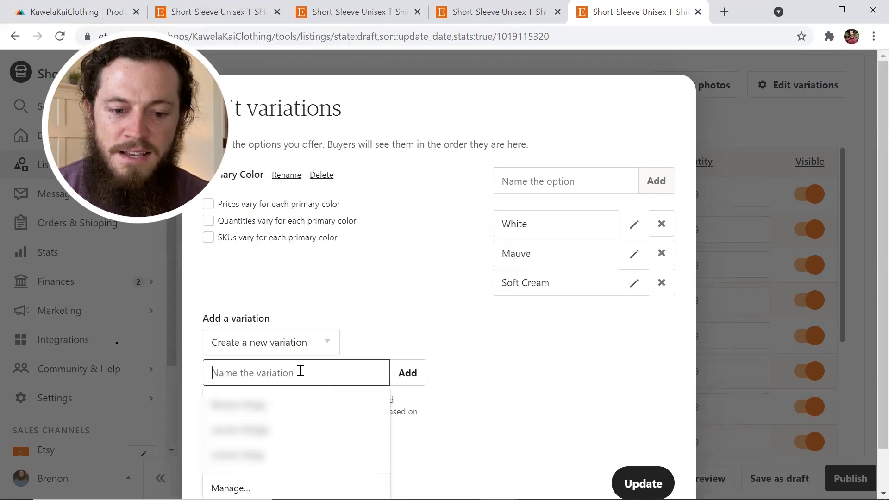
text(Unisex Sizes)
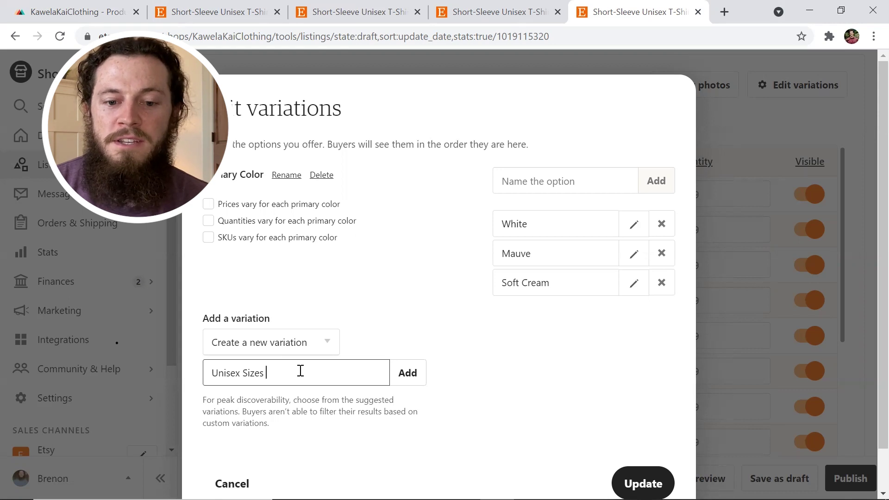
click(407, 373)
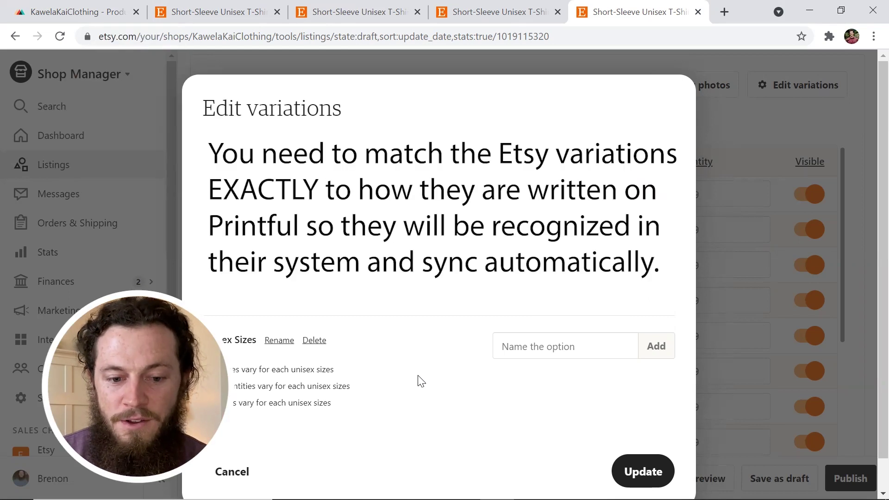
Step: Add S, M, L, XL and 2X as Unisex Sizes options
click(598, 349)
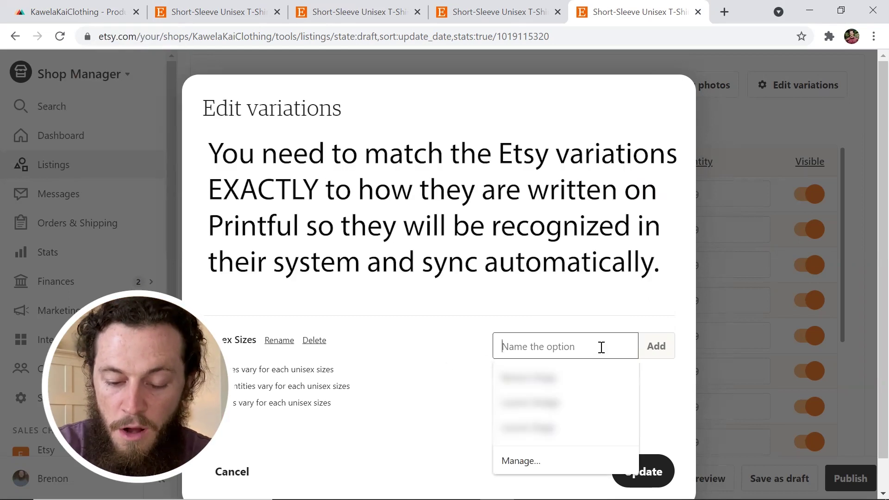
text(S)
key(Return)
text(M)
key(Return)
text(L)
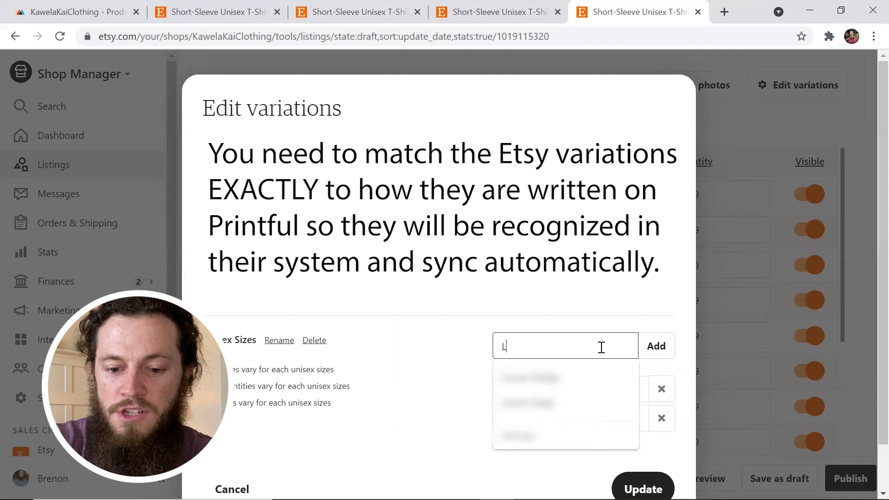
key(Return)
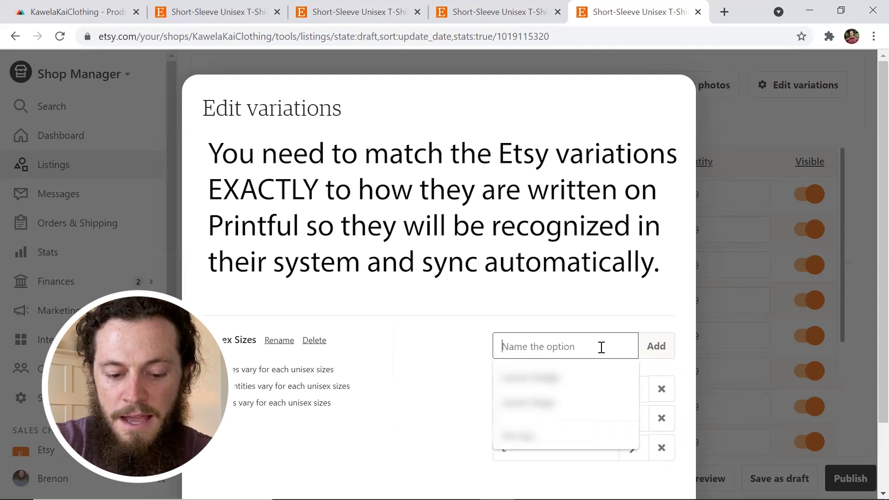
text(XL)
key(Return)
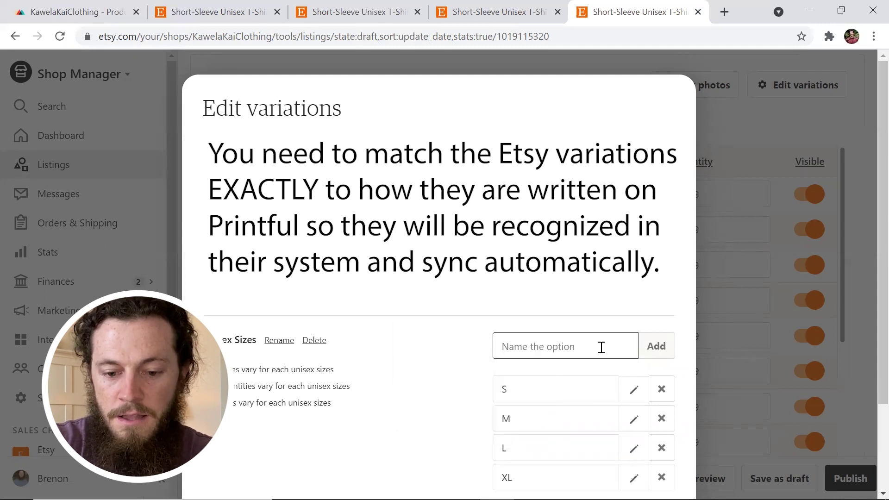
scroll(489, 353, down, 2)
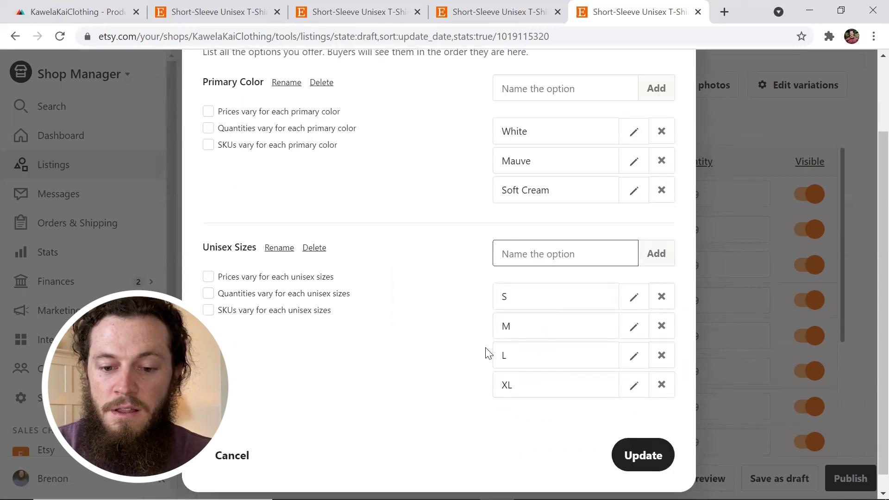
text(2)
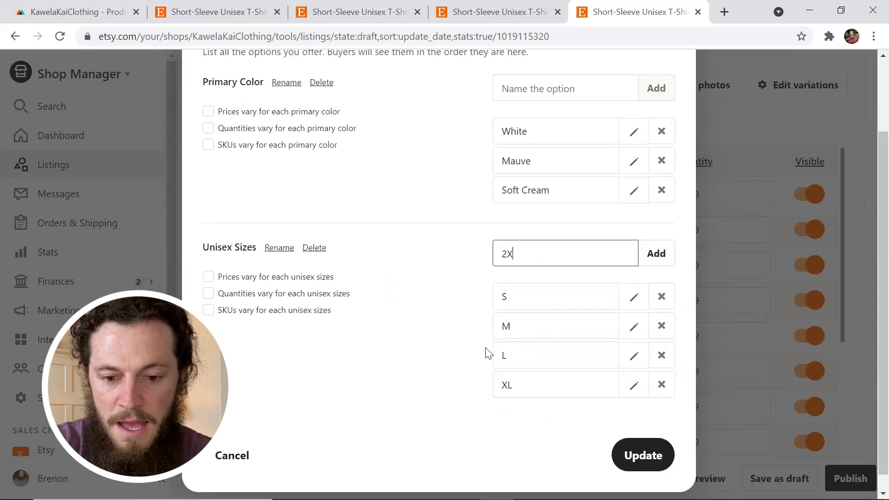
text(X)
key(Return)
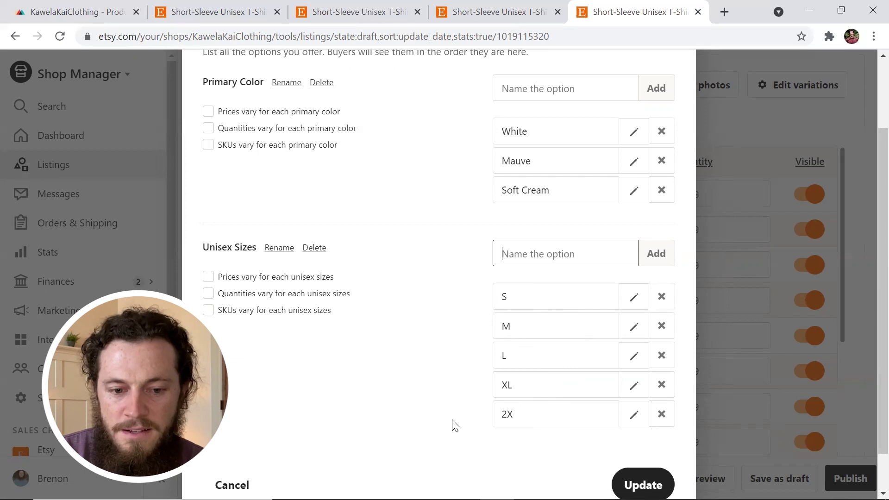
Step: Let prices, quantities and SKUs vary for both Primary Color and Unisex Sizes
click(435, 354)
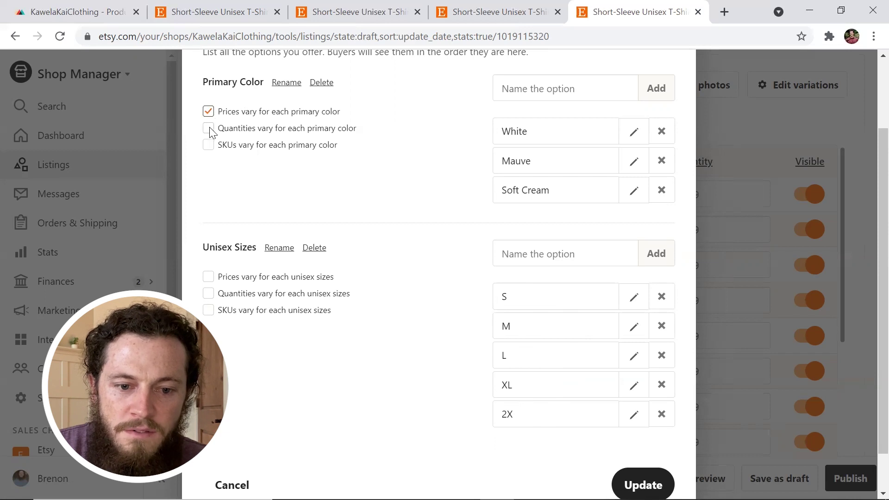
click(209, 145)
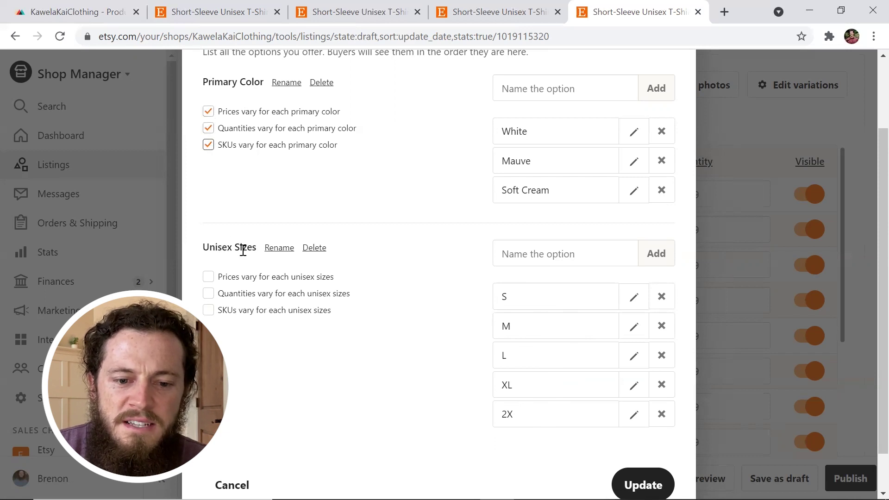
click(209, 293)
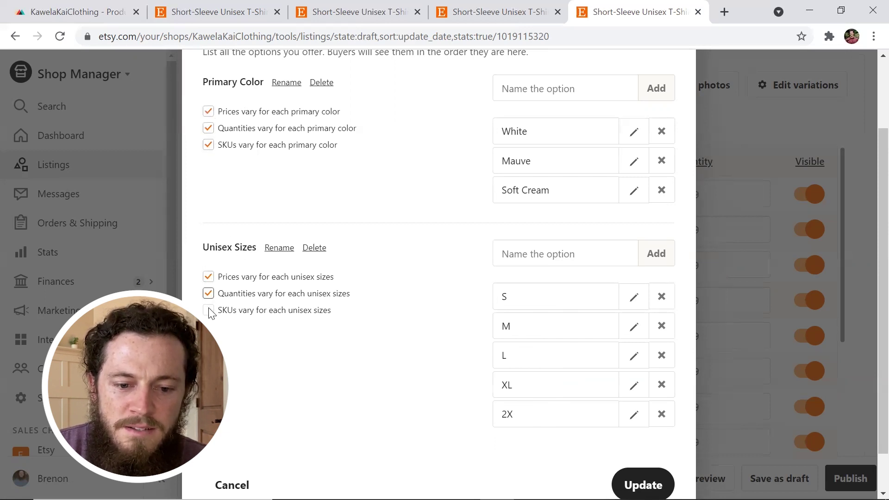
click(209, 310)
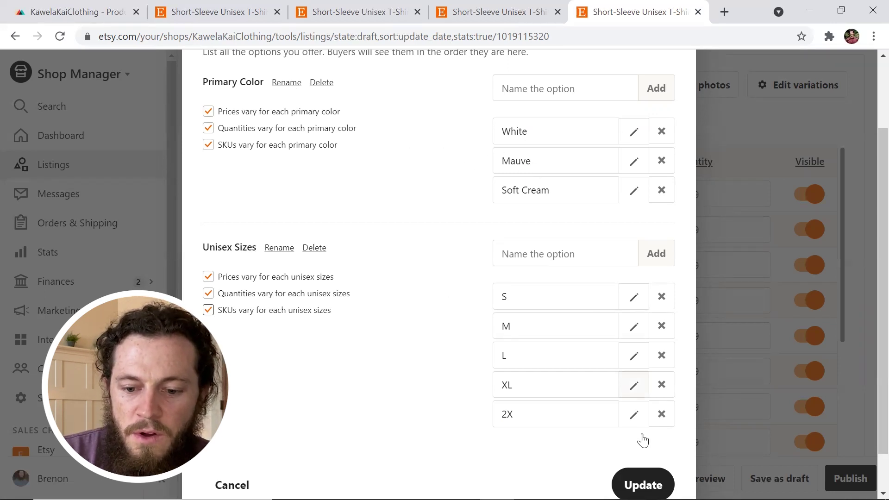
Step: Apply the variations and price all 15 variants at $24.99
click(643, 484)
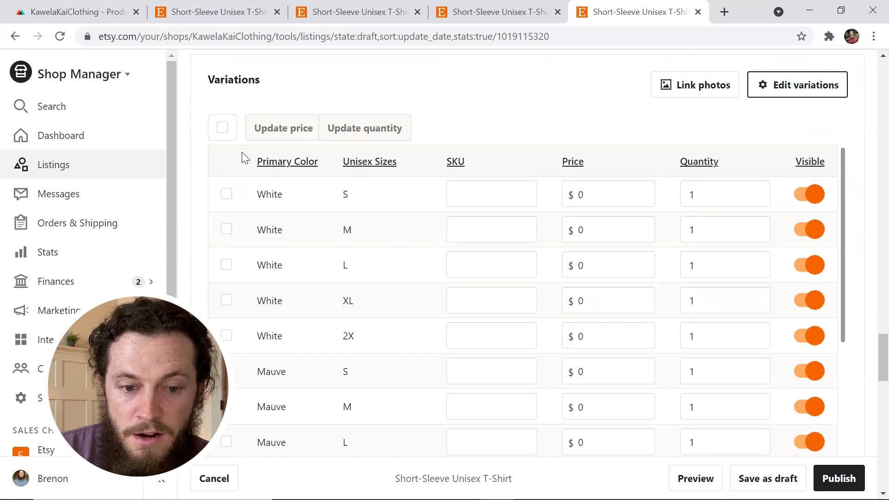
click(223, 130)
click(222, 132)
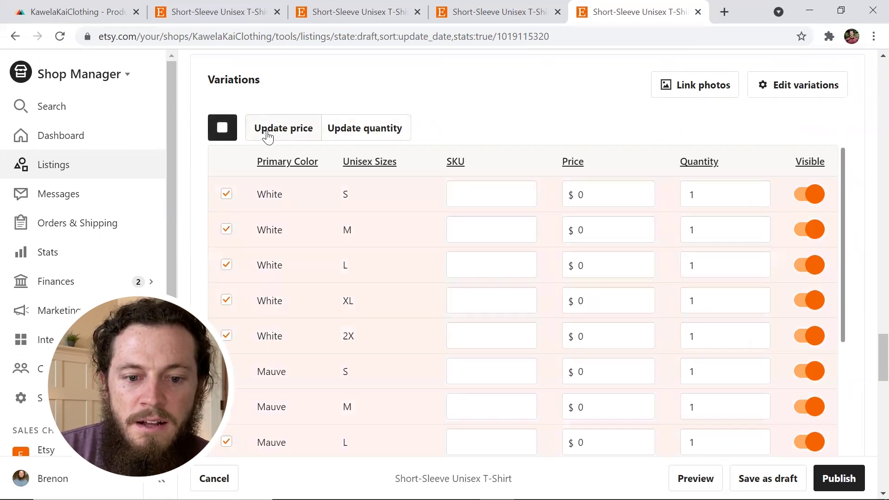
click(275, 131)
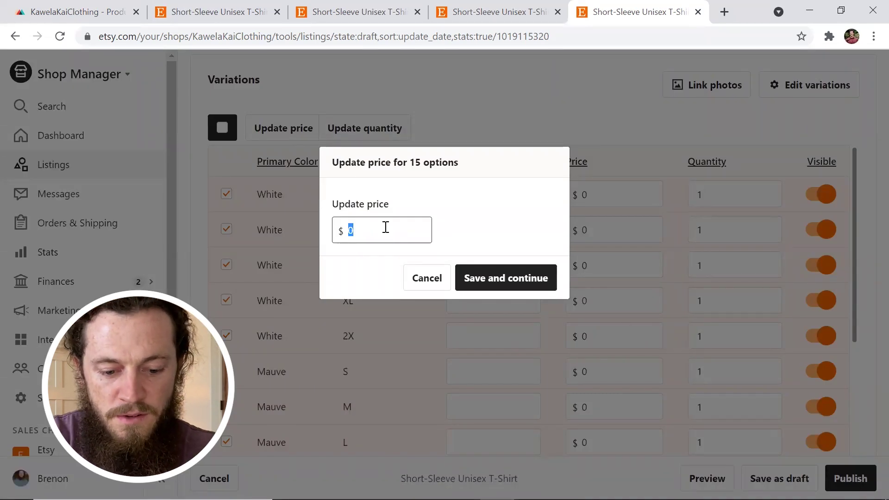
text(24.99)
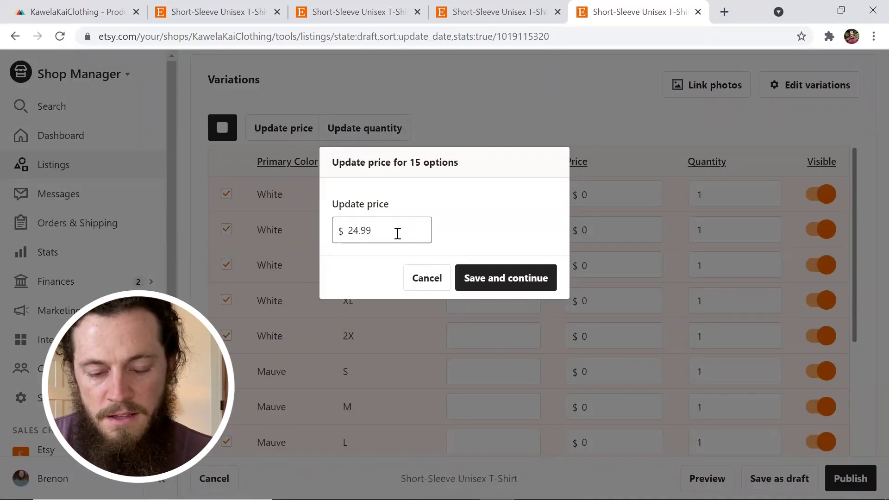
click(488, 283)
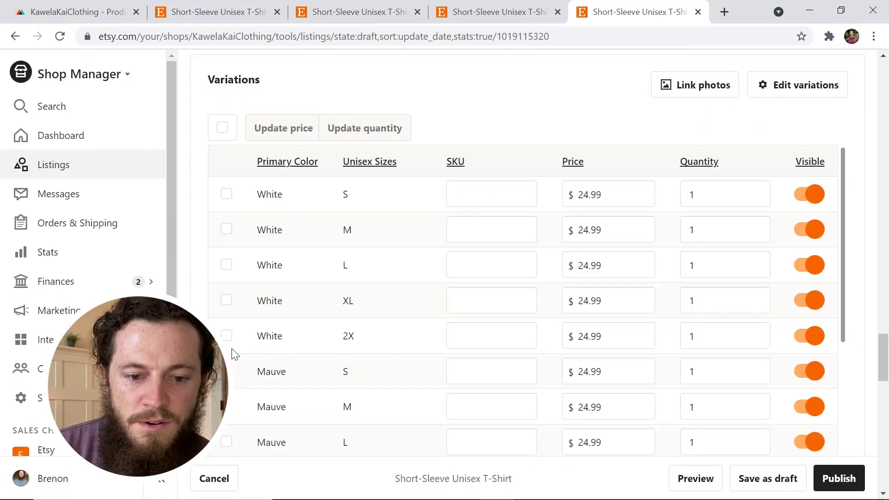
Step: Reprice the three 2X variants (White, Mauve, Soft Cream) at $26.99
click(226, 336)
scroll(331, 329, down, 2)
scroll(331, 336, down, 2)
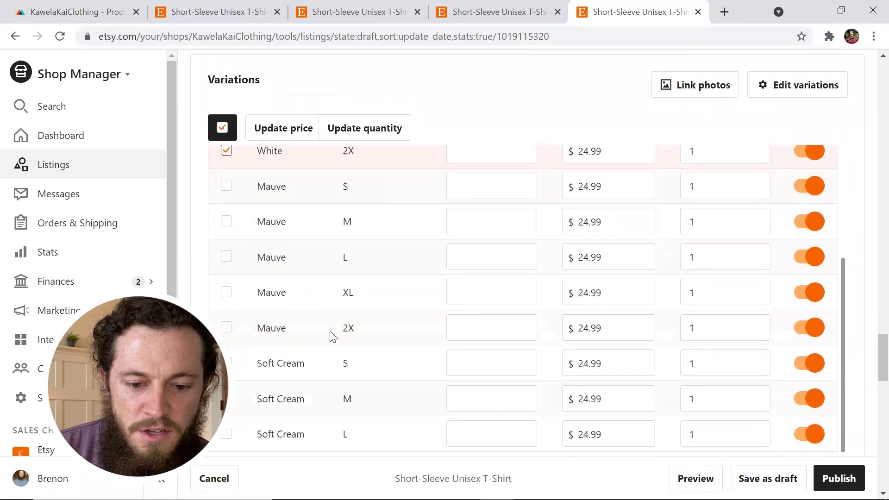
click(227, 327)
scroll(380, 333, down, 1)
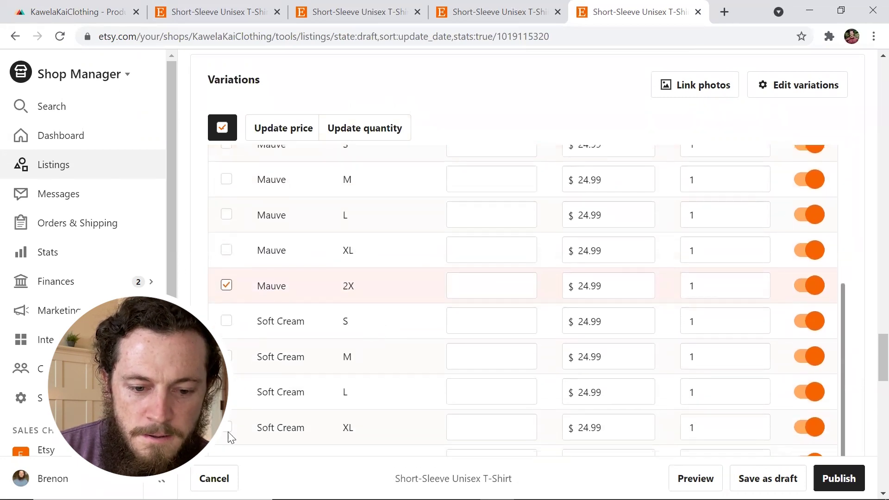
scroll(349, 333, down, 5)
scroll(349, 333, up, 11)
click(283, 405)
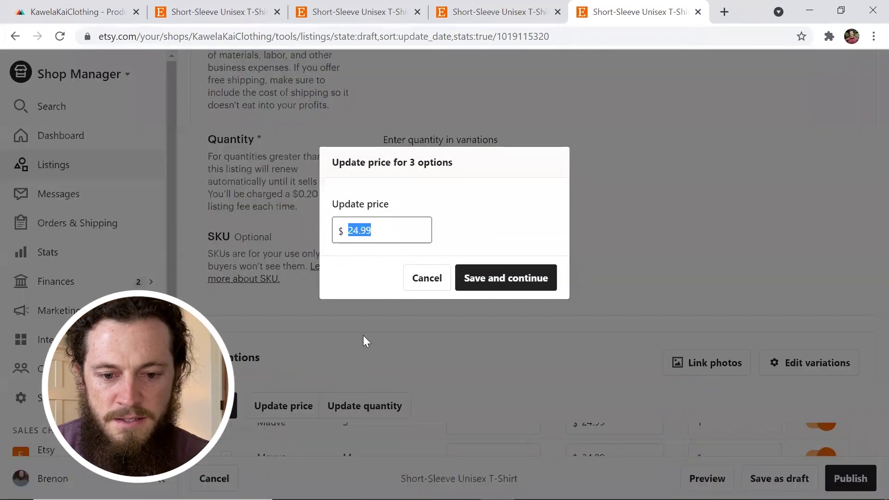
text(2)
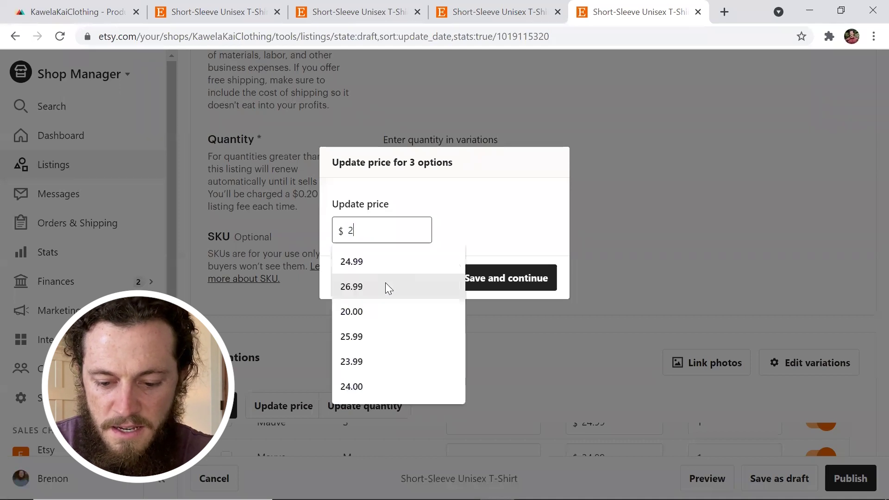
text(6.99)
click(498, 275)
scroll(522, 321, down, 4)
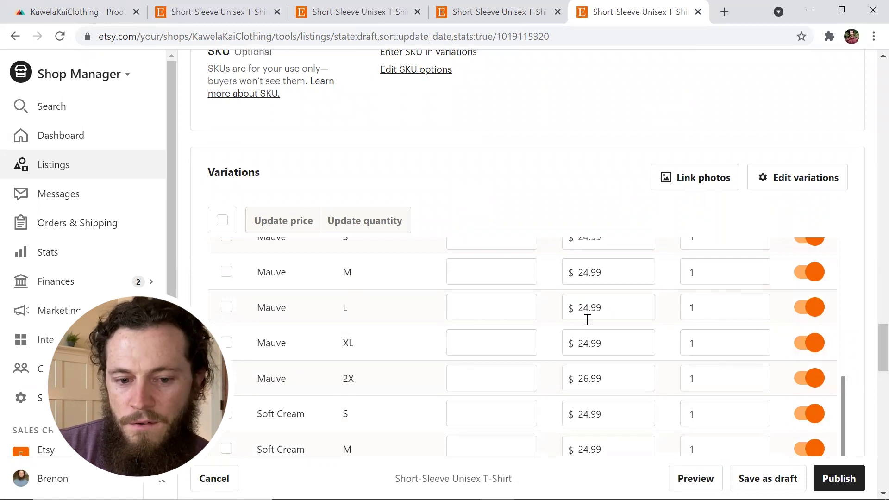
Step: Set quantity 999 for all 15 variants and save the listing as a draft
click(222, 220)
click(365, 221)
double_click(378, 237)
text(999)
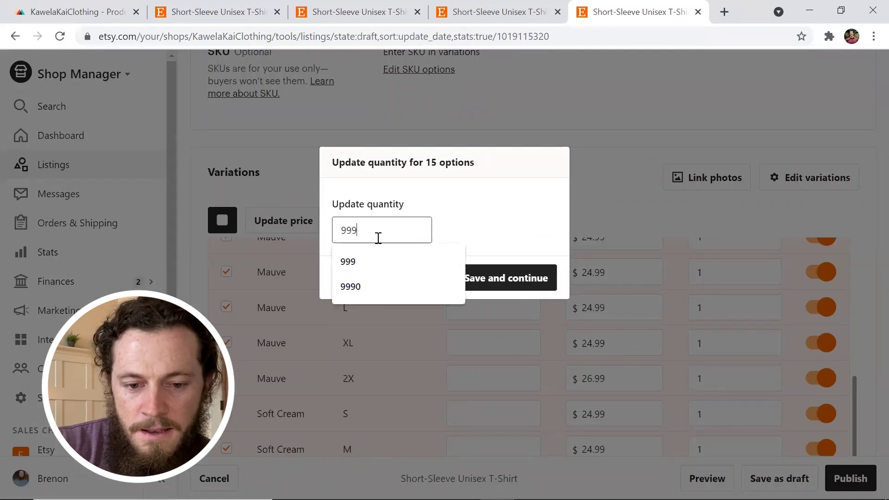
click(507, 274)
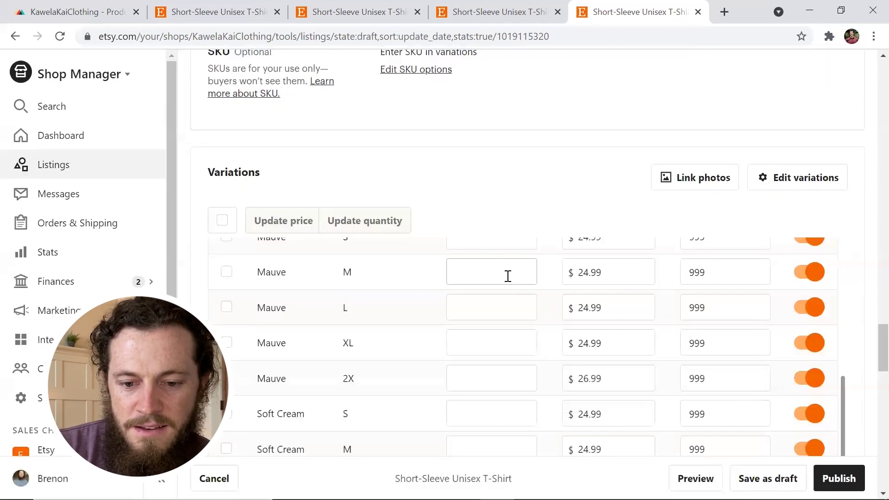
scroll(602, 218, down, 4)
scroll(704, 366, down, 2)
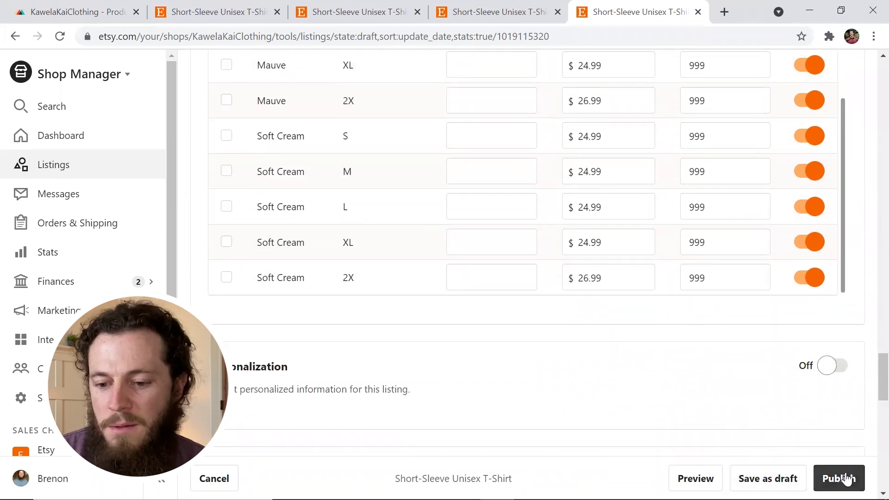
click(768, 479)
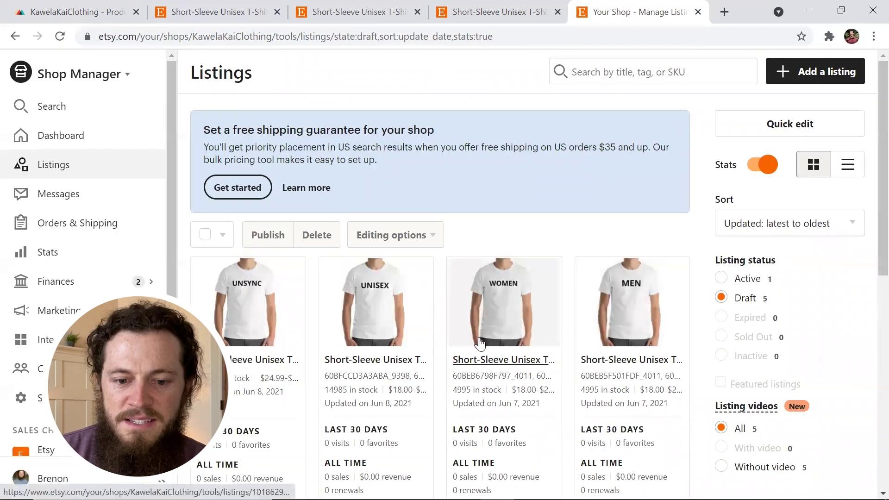
Step: On Printful's KawelaKaiClothing store page, refresh the synced Etsy product data
click(74, 12)
scroll(867, 250, down, 1)
scroll(867, 119, up, 10)
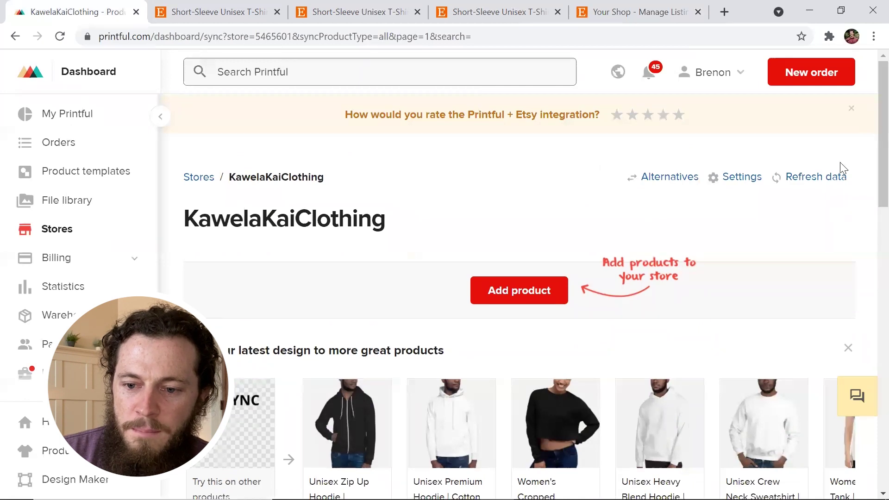
click(812, 183)
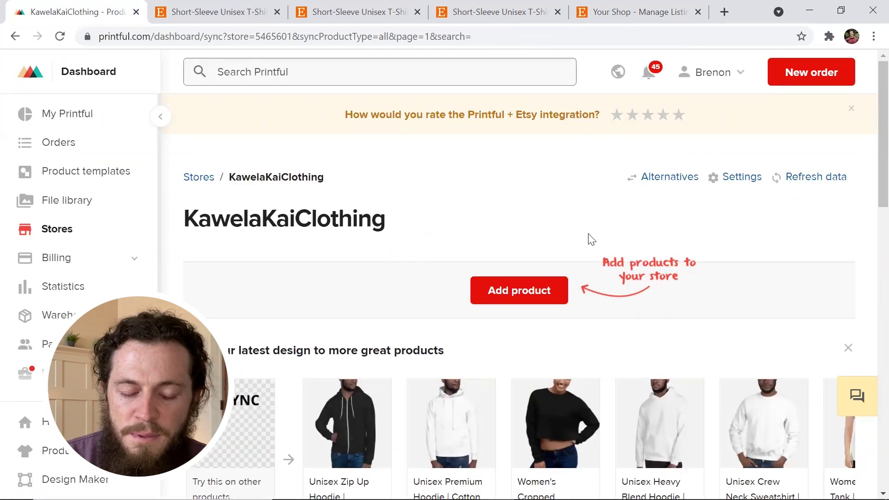
Step: Scroll to the Printful product list to confirm the Short-Sleeve Unisex T-Shirt shows 15 synced variants
scroll(592, 242, down, 10)
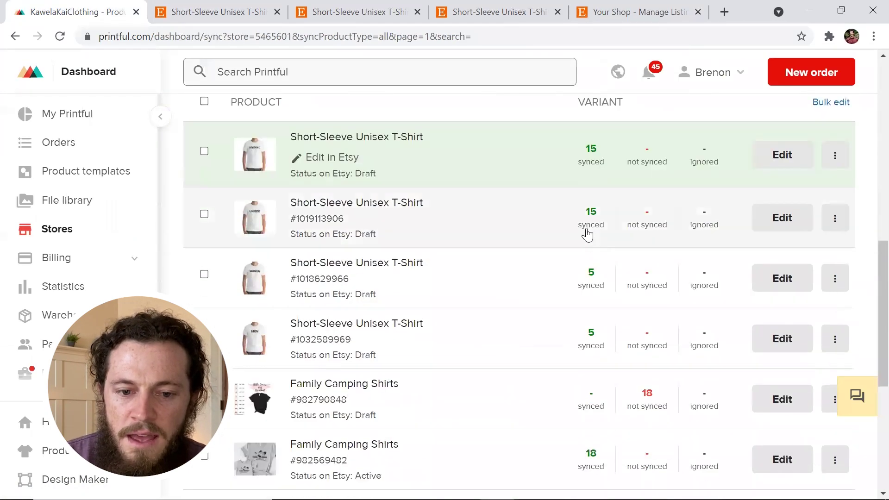